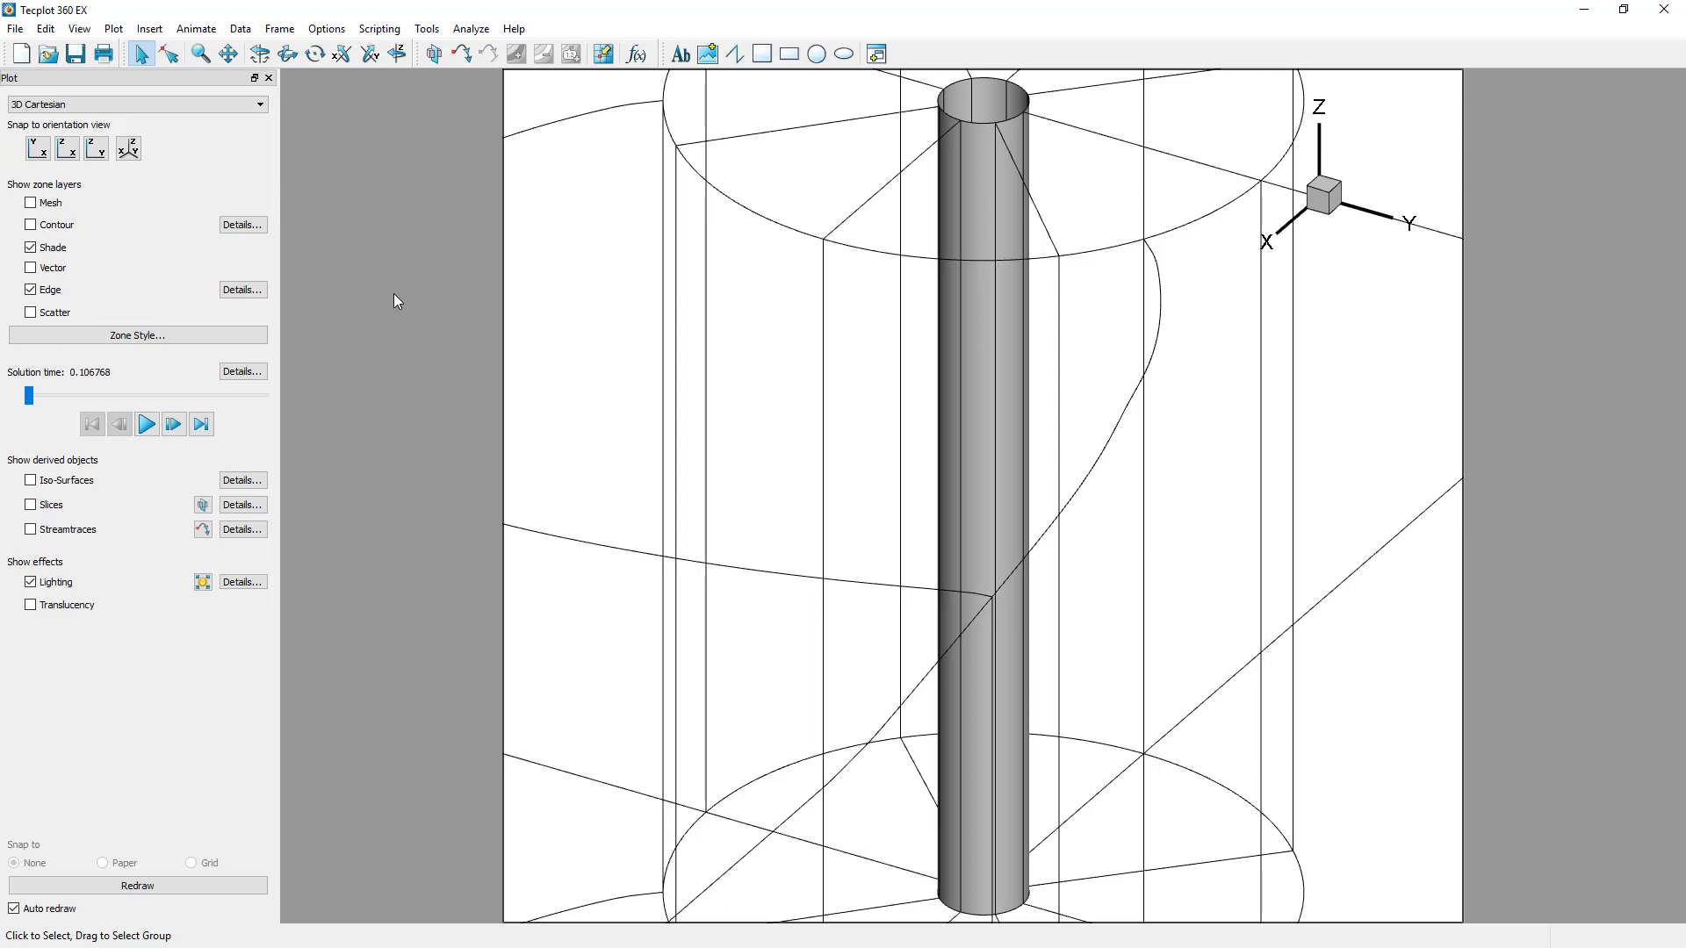
# Step: Hide the Edge layer, show the Mesh layer, and zoom in on the cylinder
pyautogui.click(79, 28)
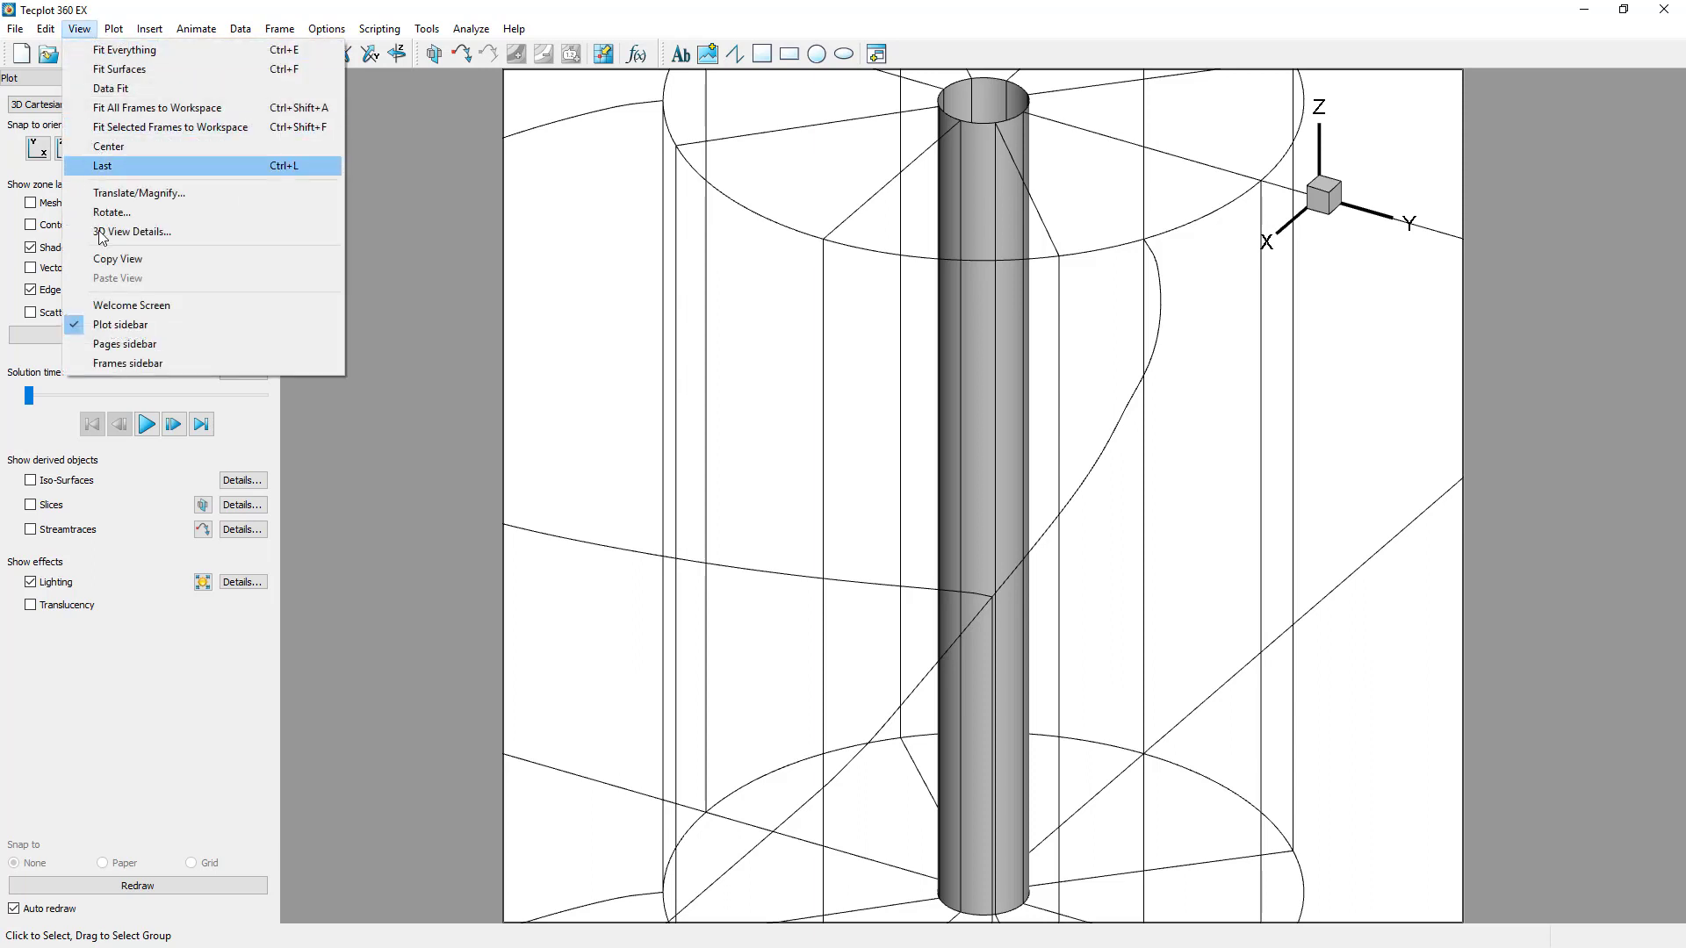
pyautogui.click(382, 328)
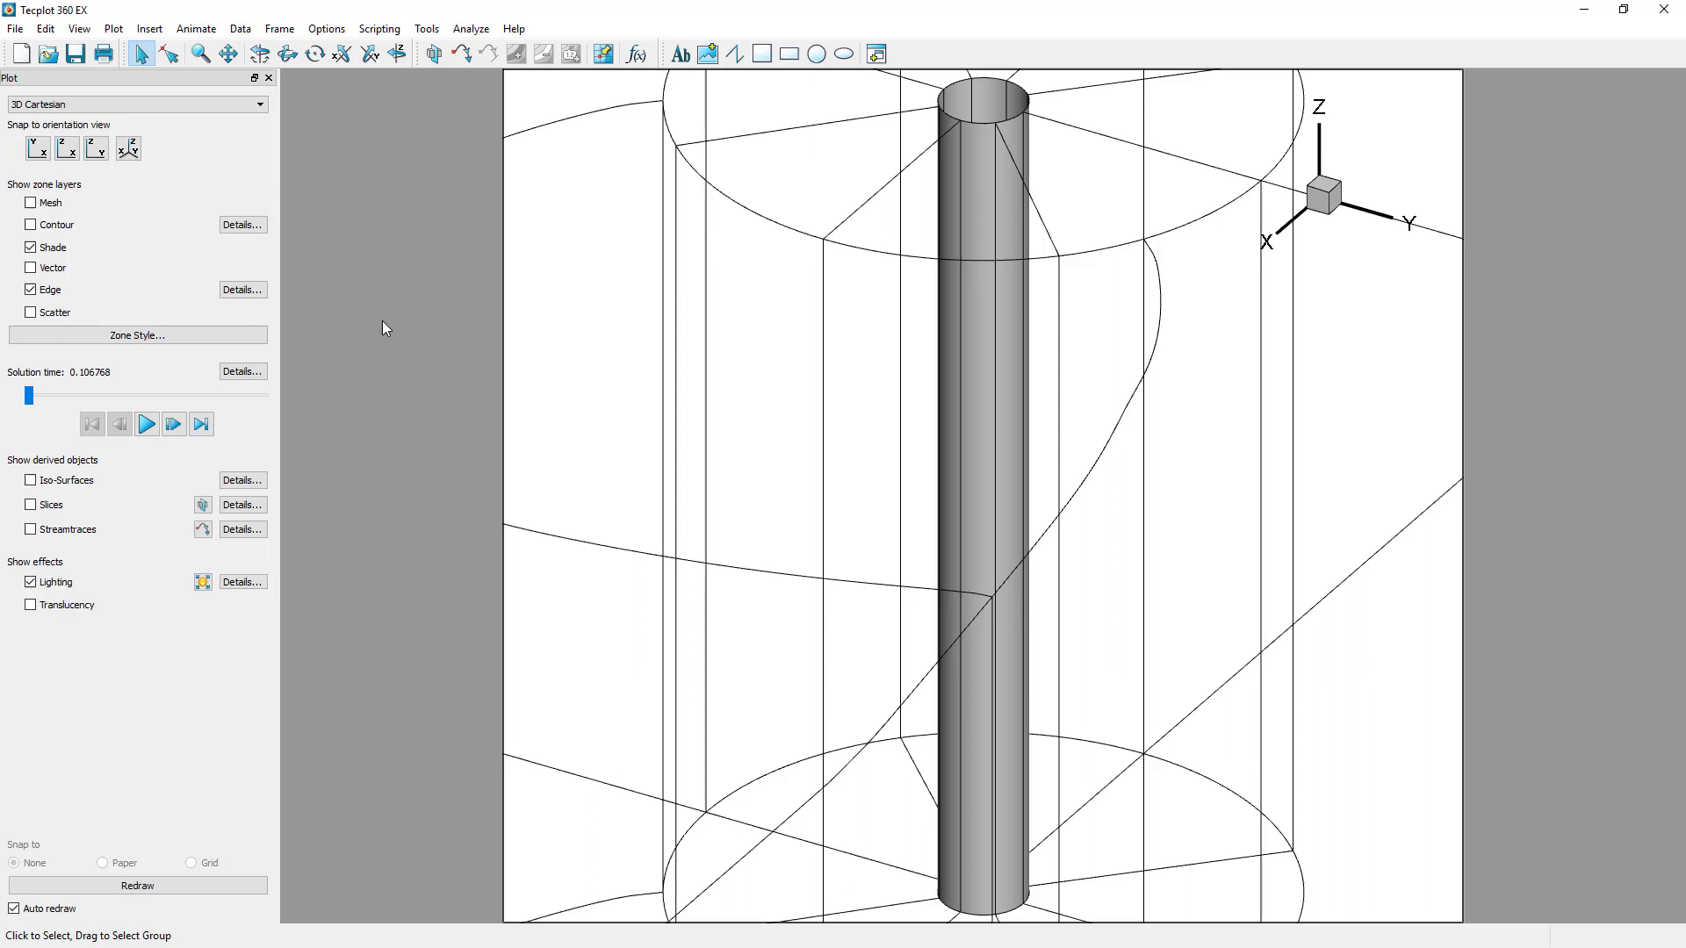
pyautogui.click(31, 289)
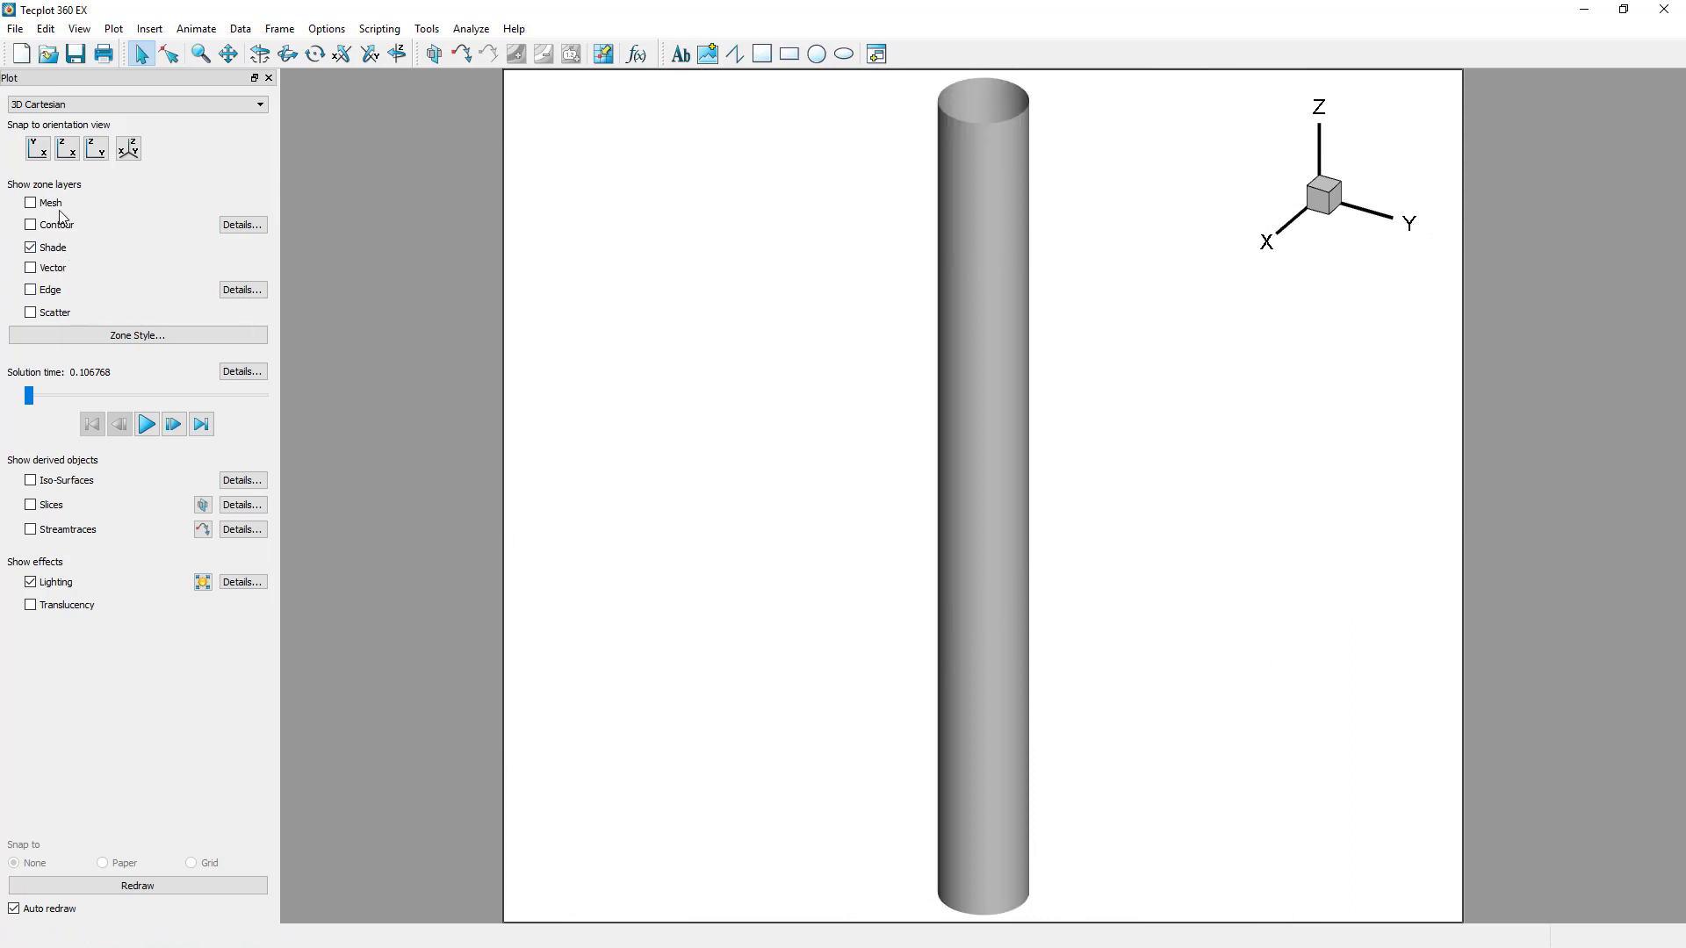
pyautogui.click(30, 204)
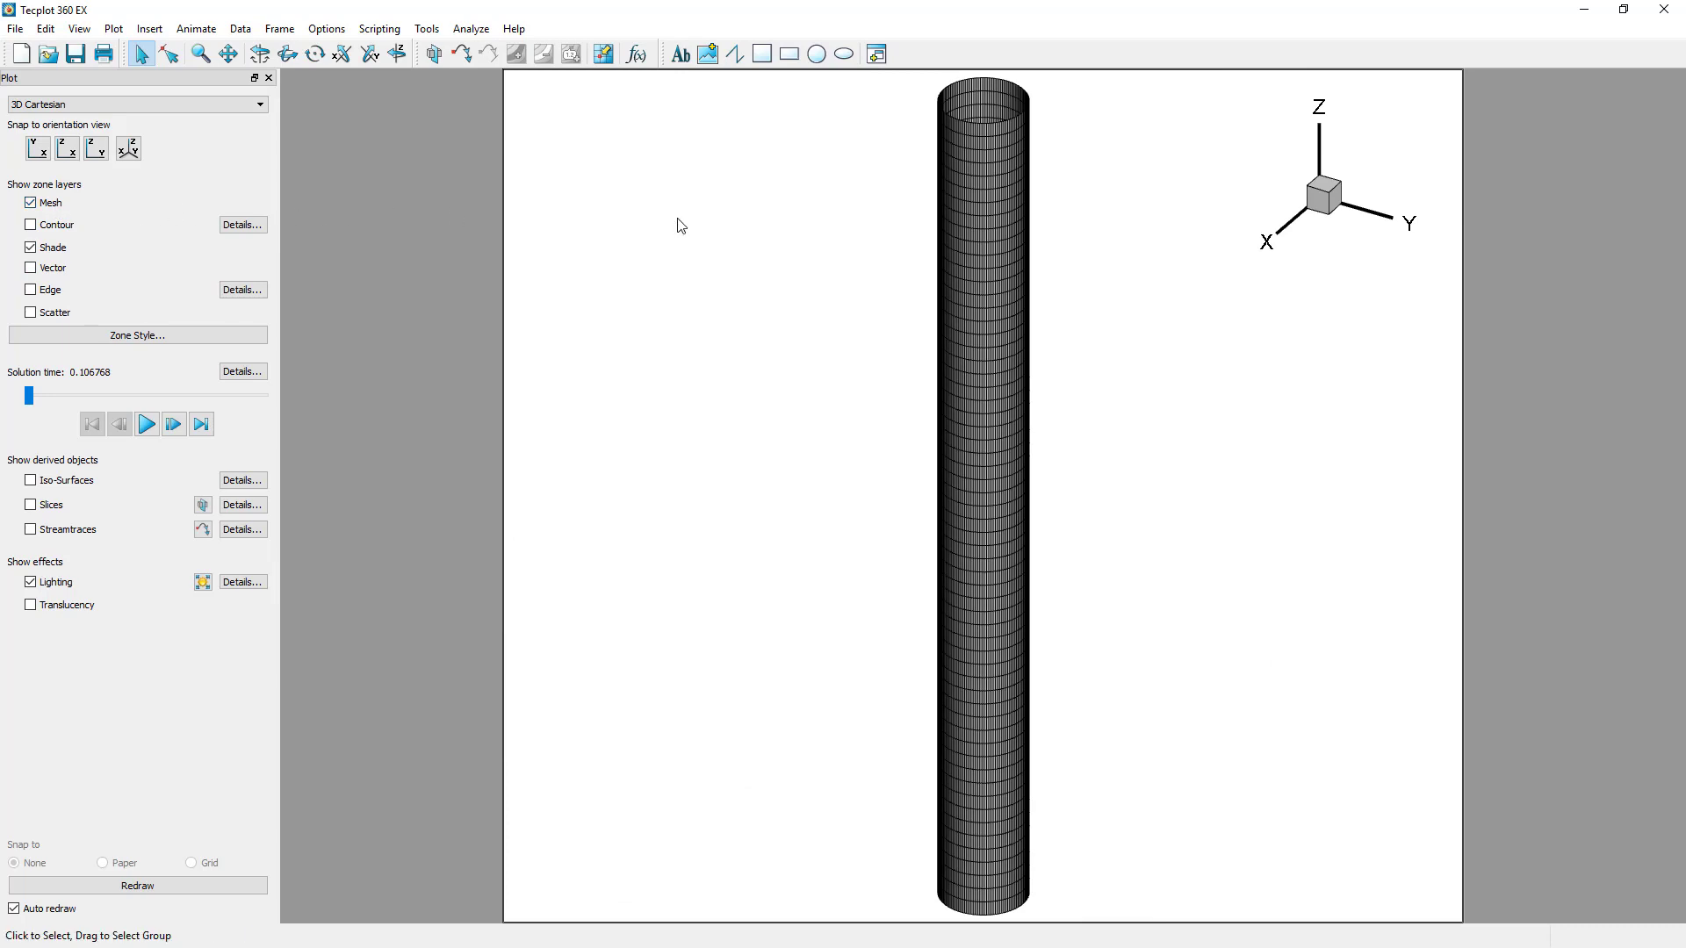
pyautogui.moveTo(874, 250); pyautogui.dragTo(817, 842, button='middle')
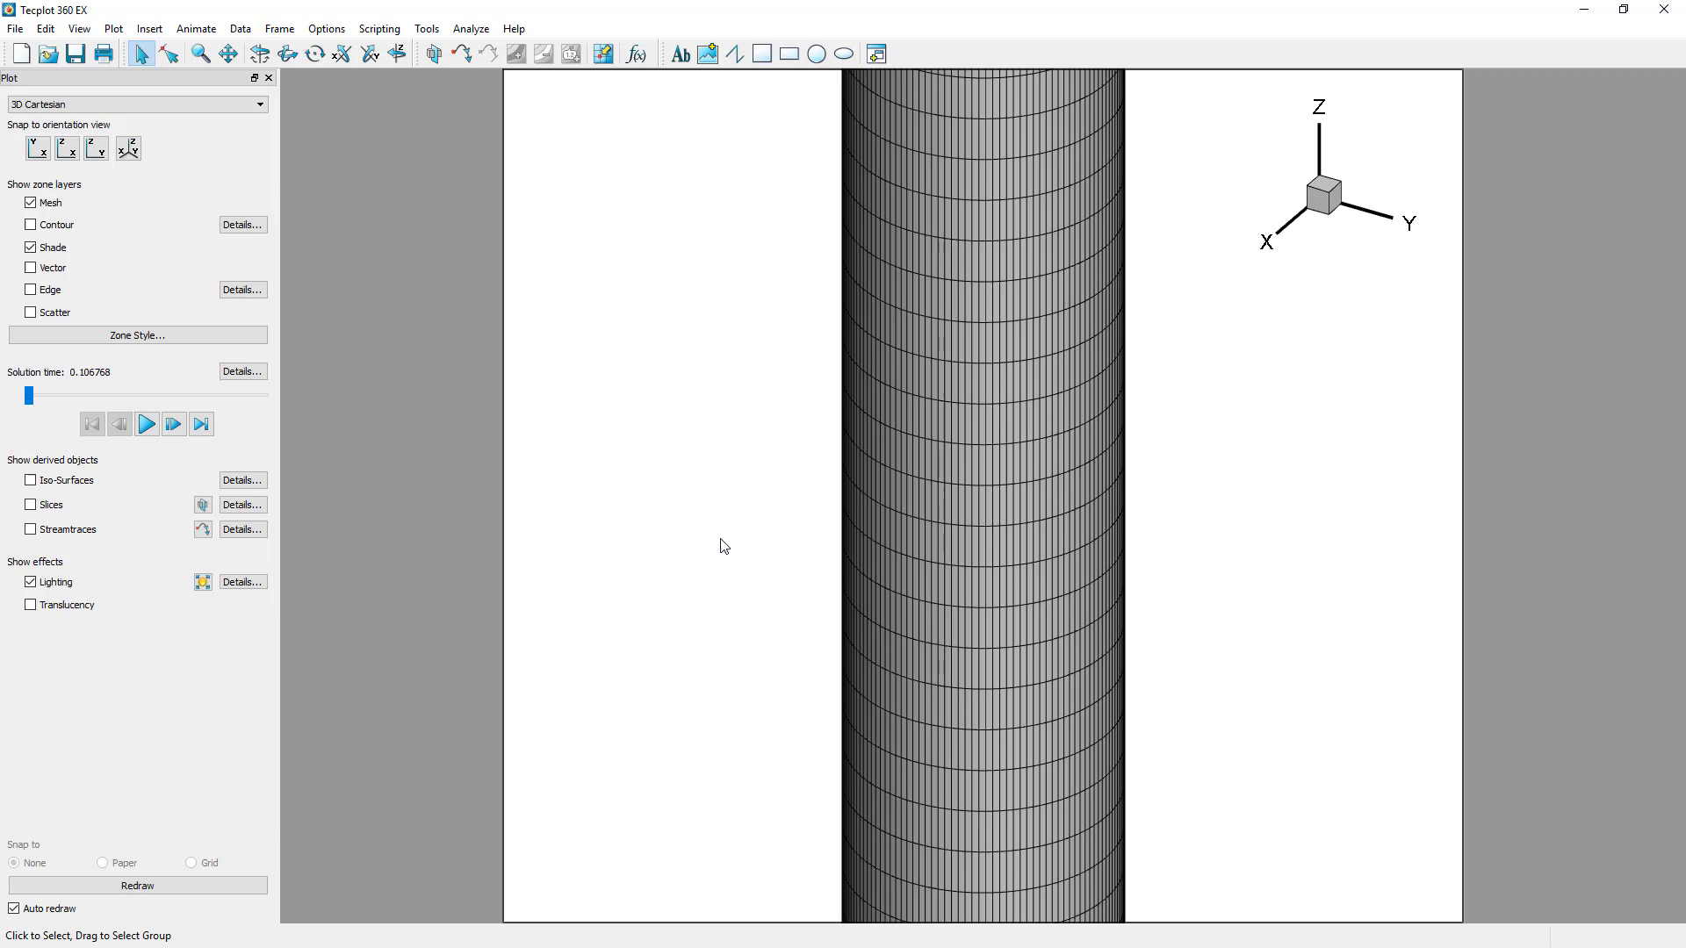
# Step: From the cylinder's mini-toolbar, keep mesh lines on and colour them orange
pyautogui.rightClick(896, 473)
pyautogui.click(906, 454)
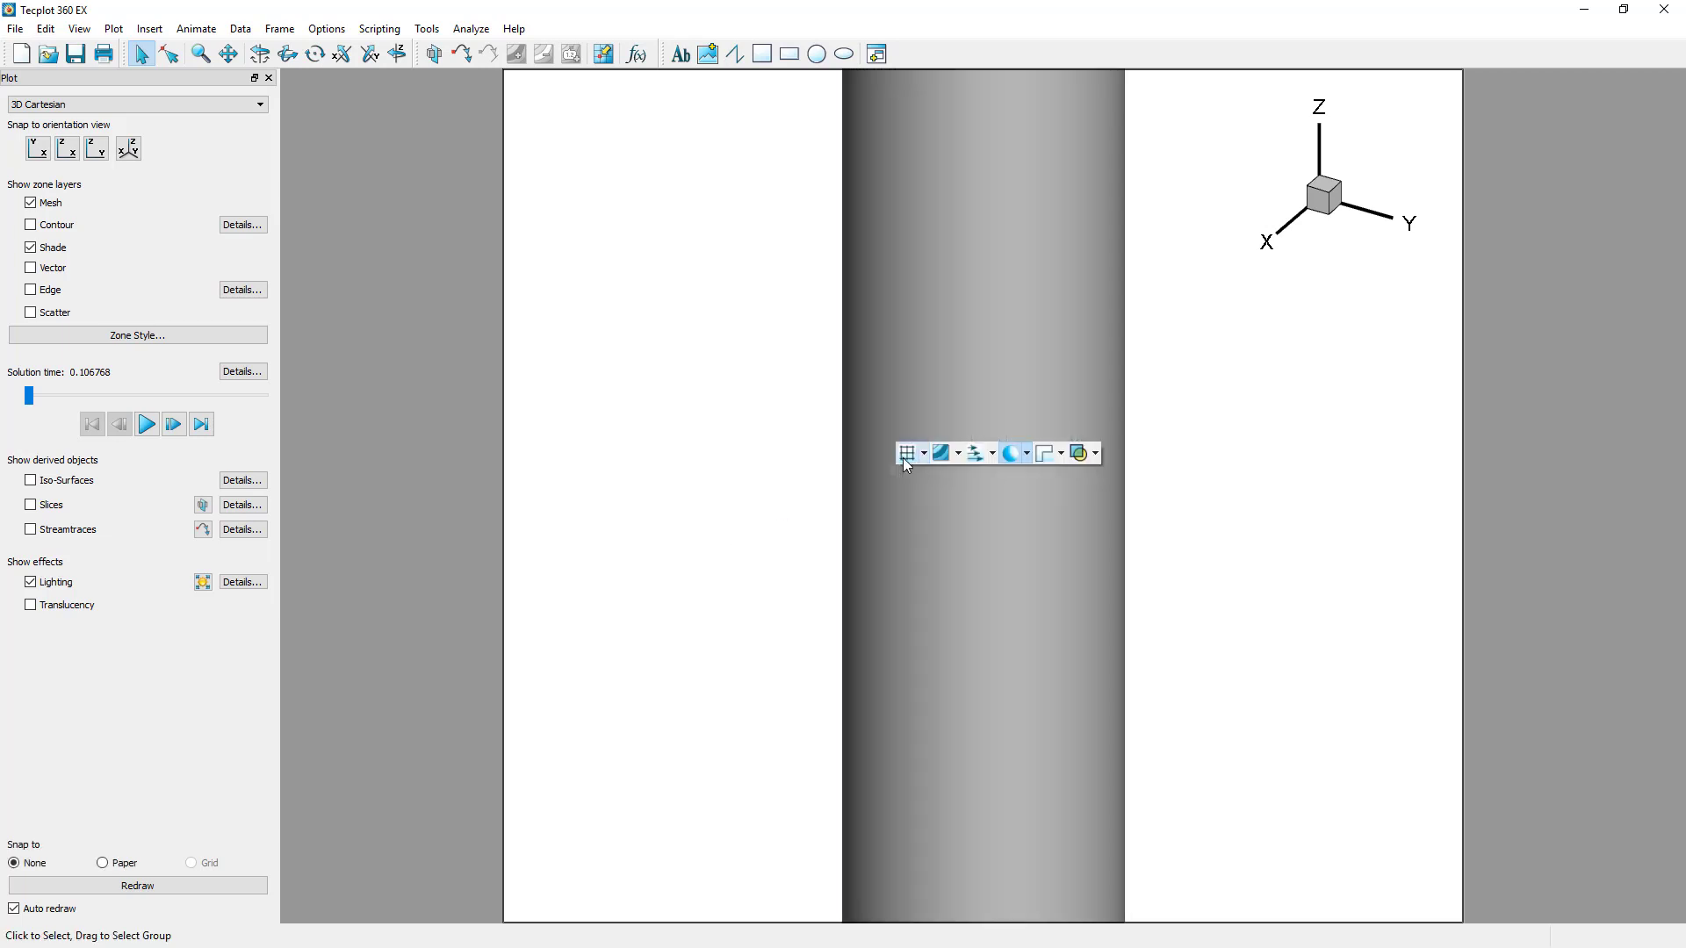
pyautogui.click(905, 454)
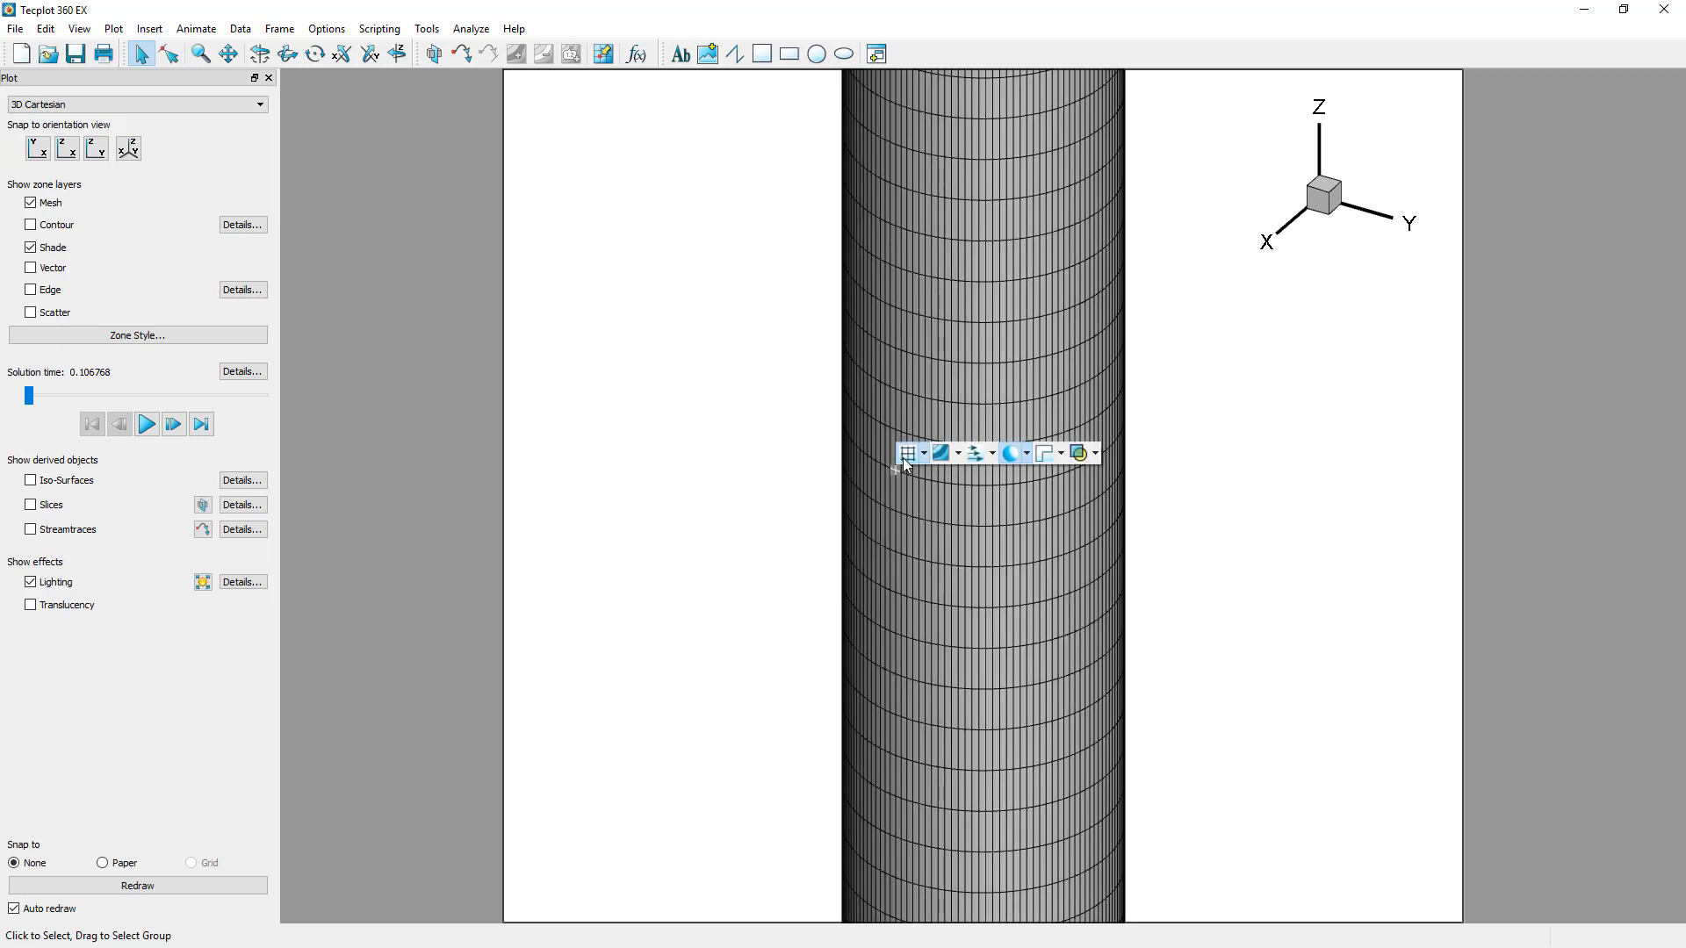
pyautogui.click(925, 455)
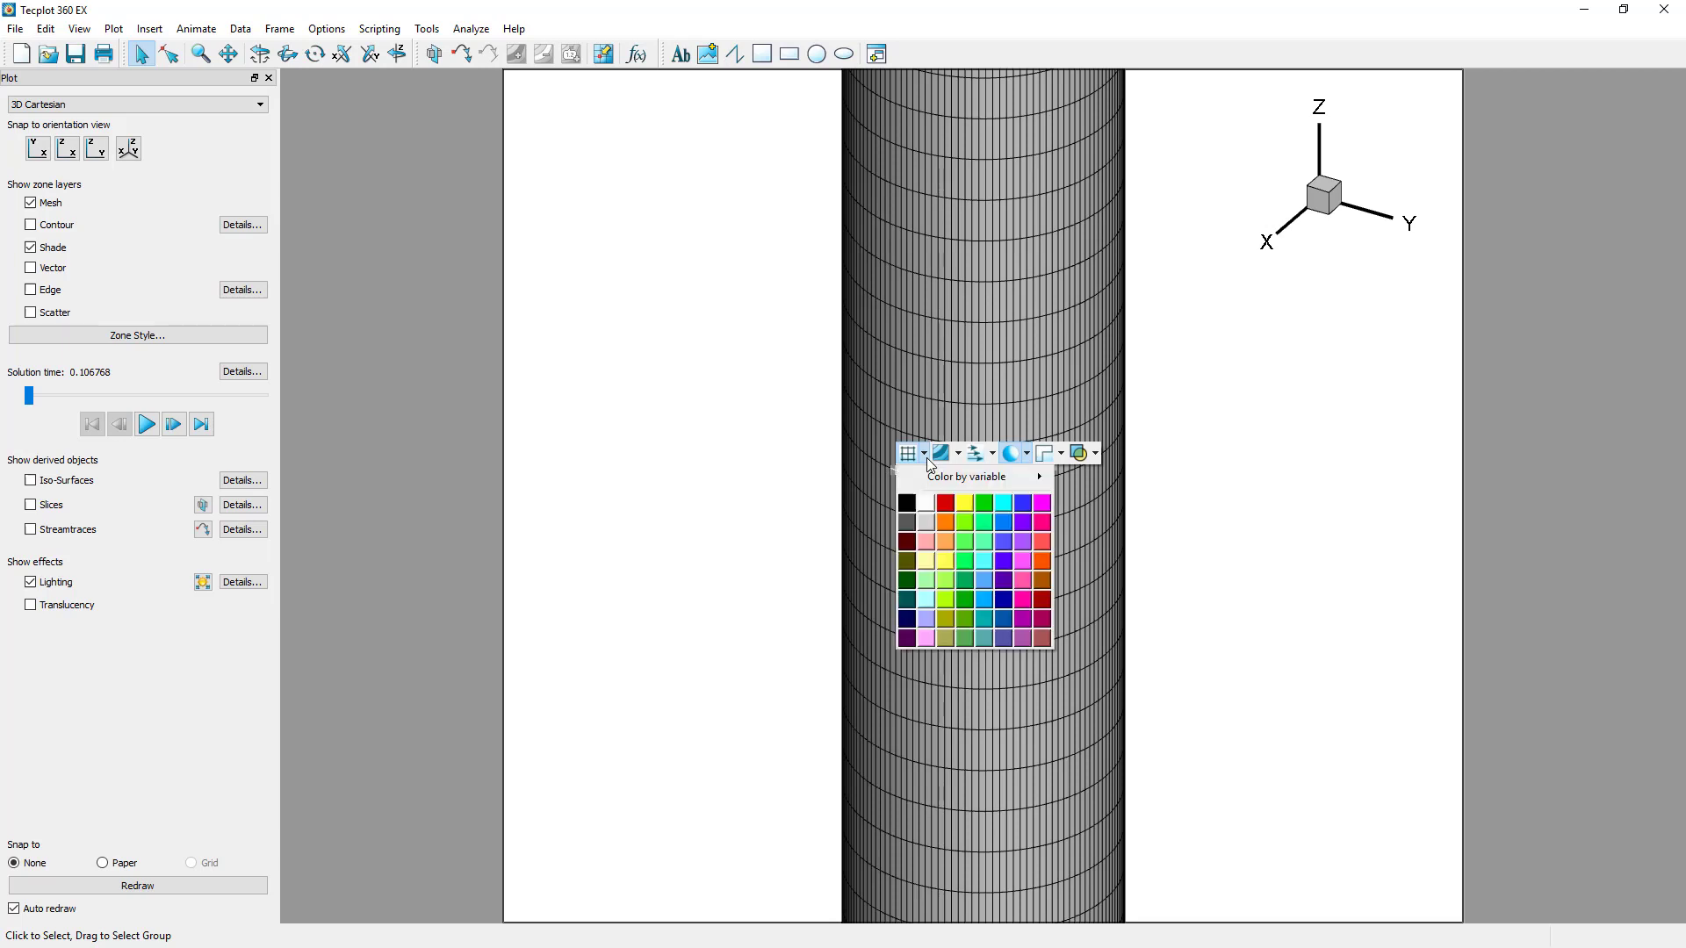
pyautogui.click(950, 518)
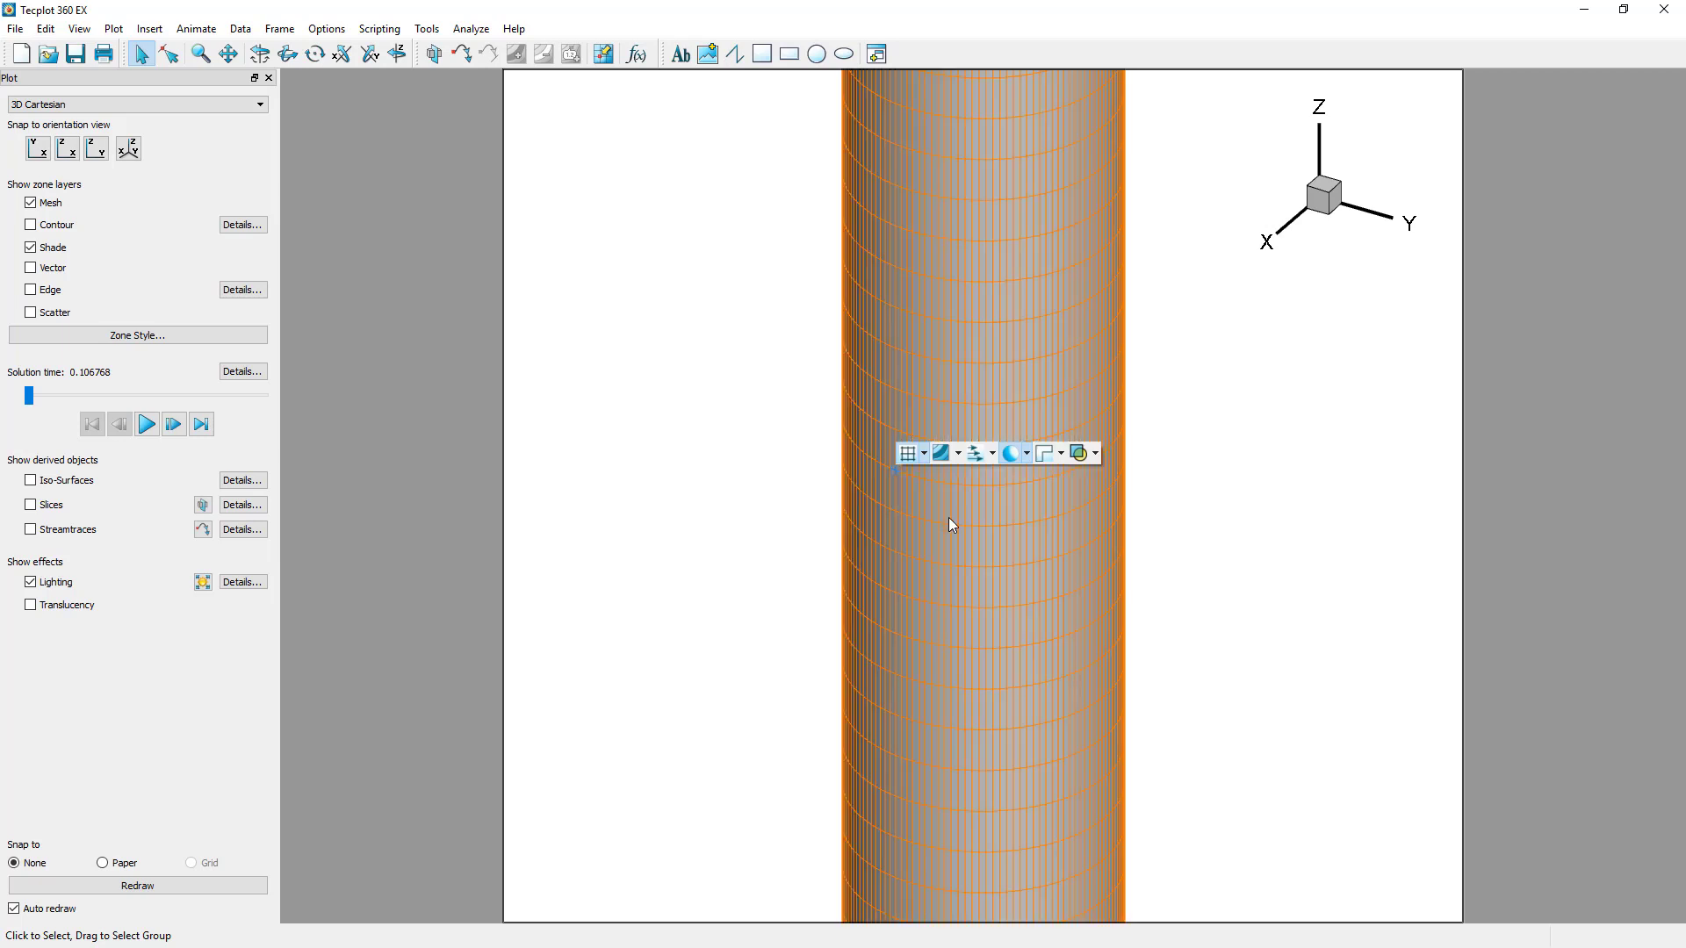
# Step: Colour the mesh lines by variable C1: RHO, adding a RHO legend
pyautogui.click(923, 456)
pyautogui.moveTo(975, 477)
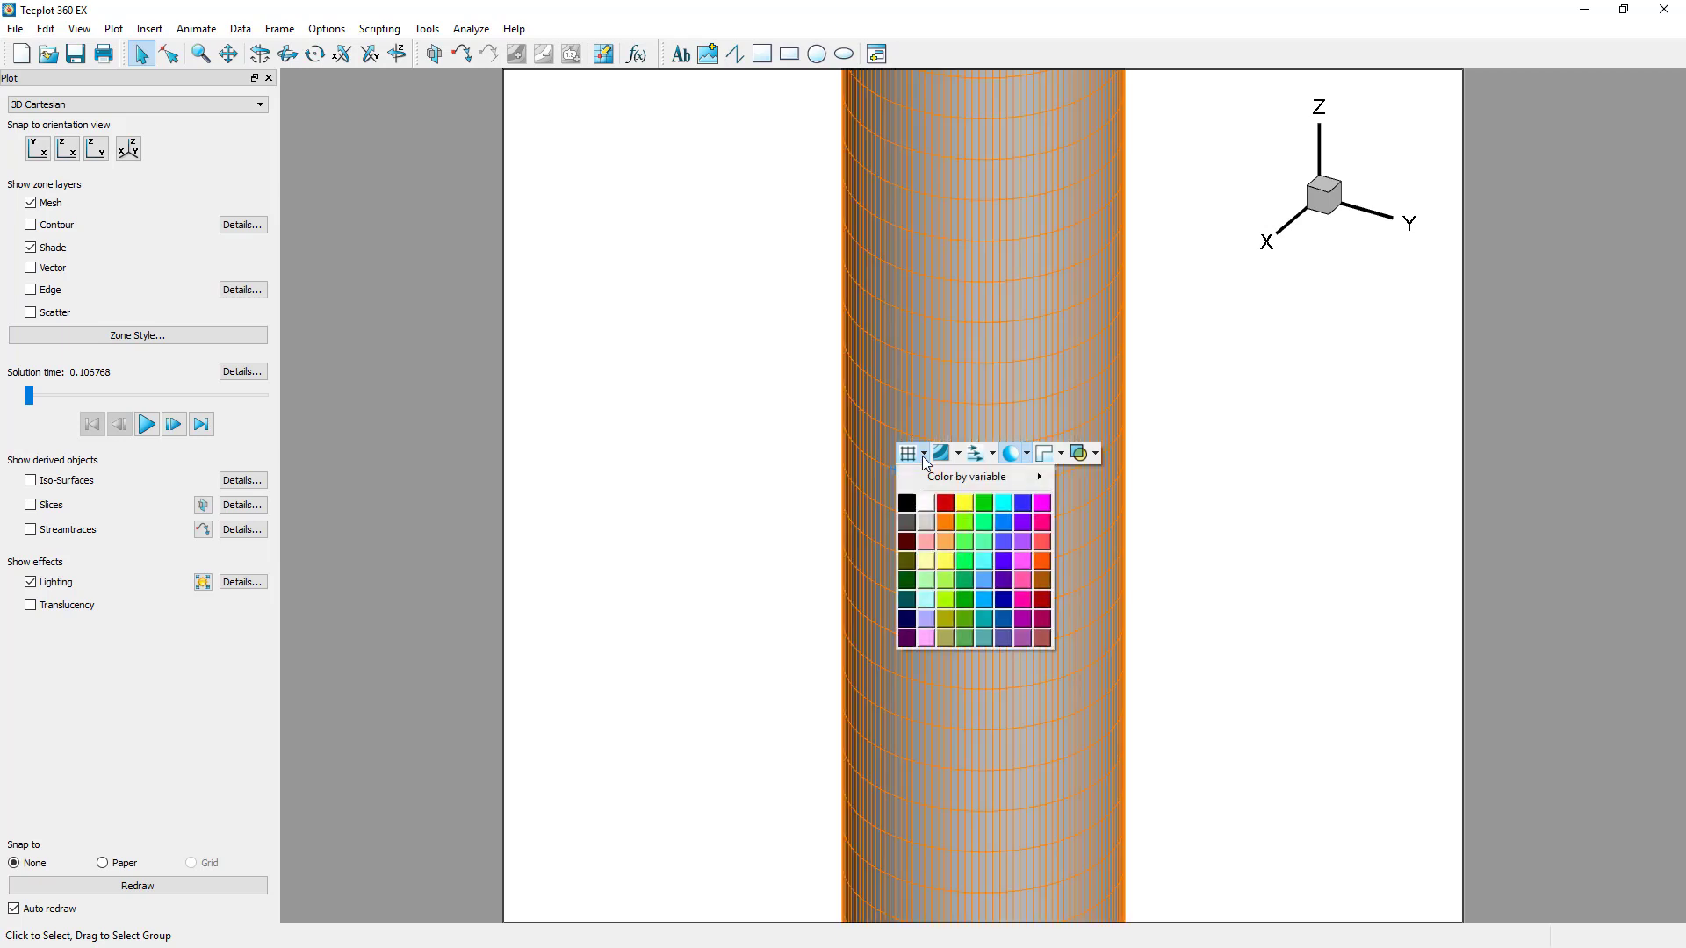
pyautogui.click(1100, 479)
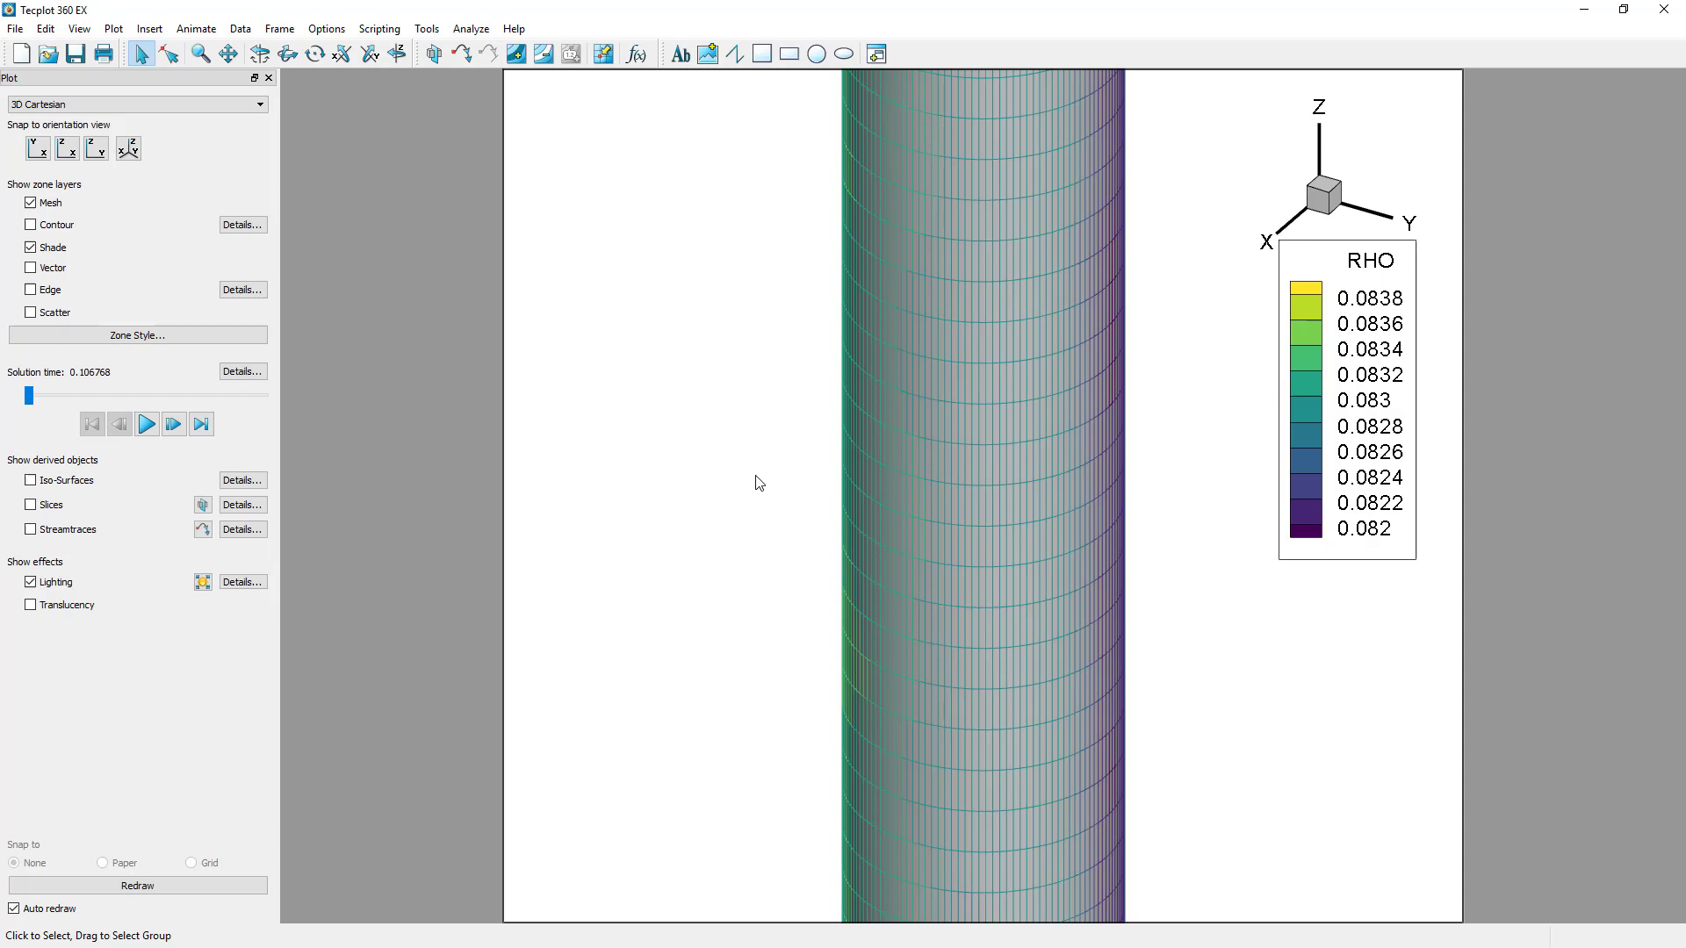
# Step: Review the Zone Style Mesh page for Surface0600, then show its Effects page (Gouraud lighting, translucency 50)
pyautogui.doubleClick(988, 449)
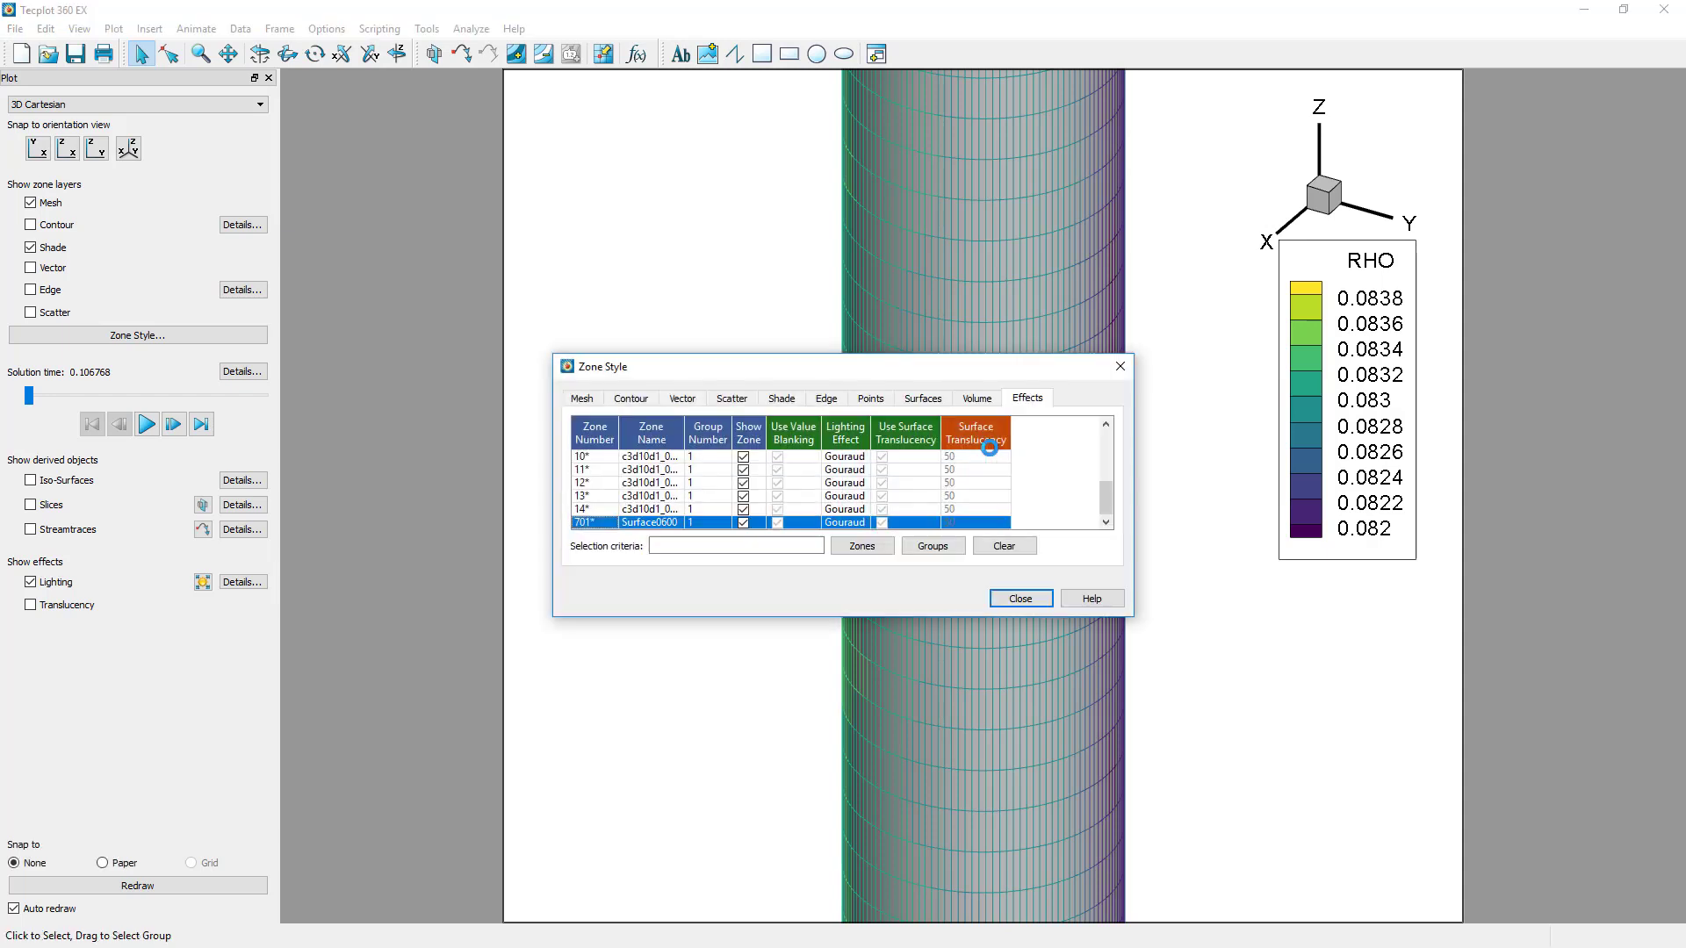
pyautogui.click(581, 397)
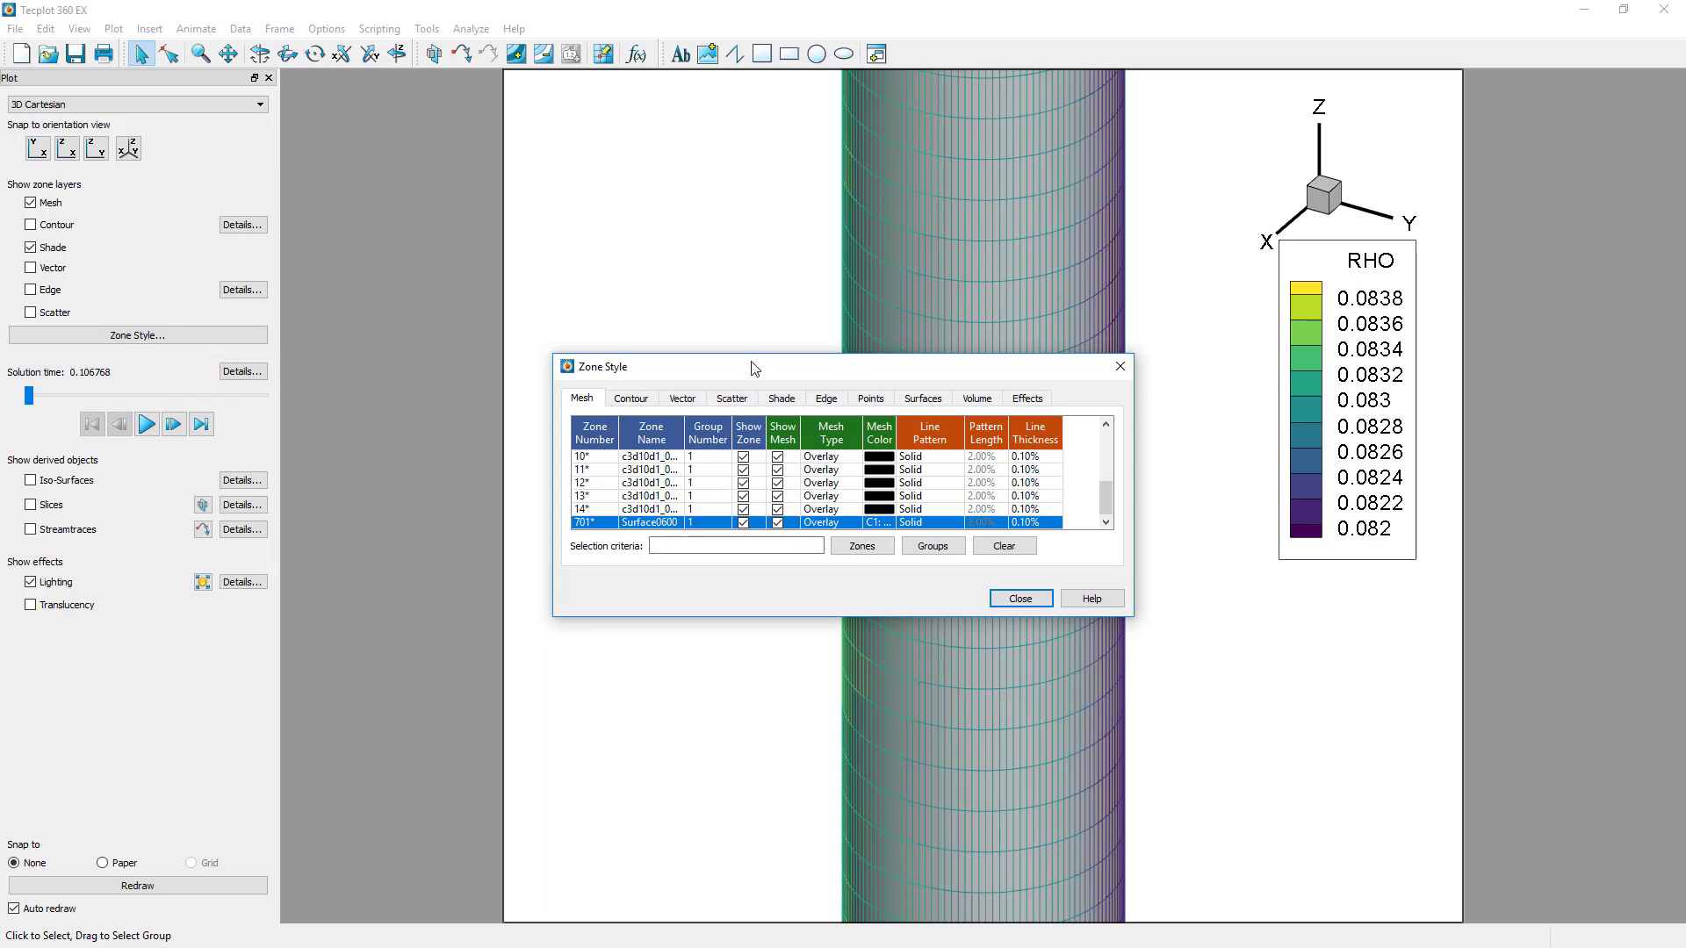
pyautogui.moveTo(753, 366); pyautogui.dragTo(466, 342)
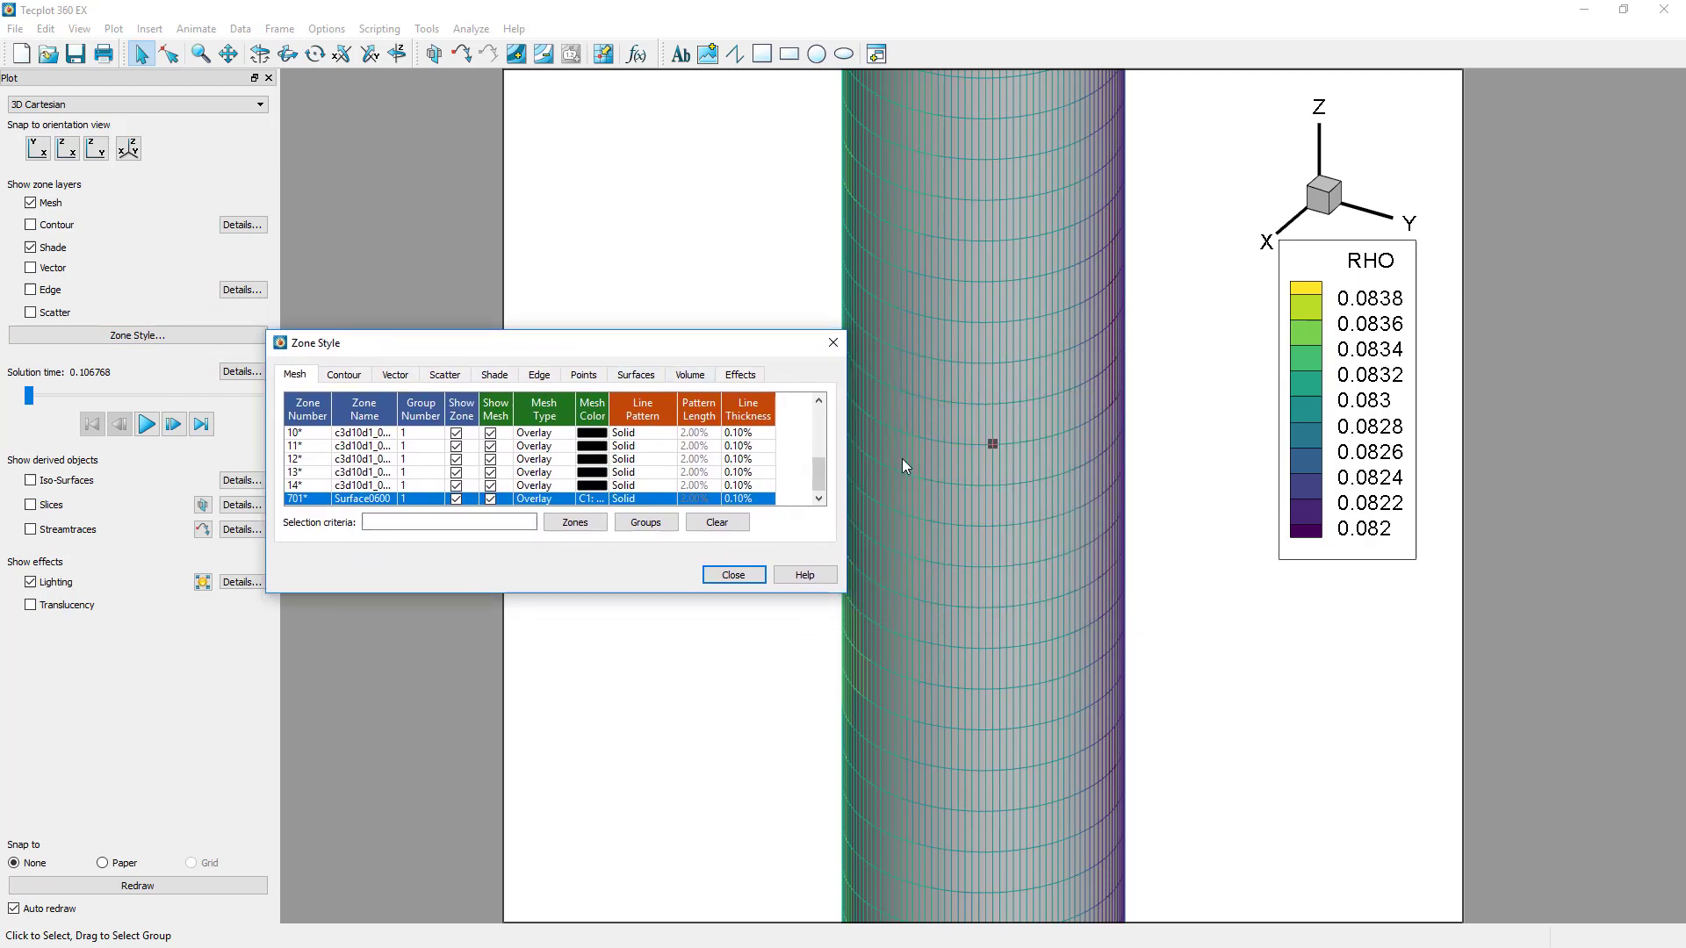
pyautogui.rightClick(902, 459)
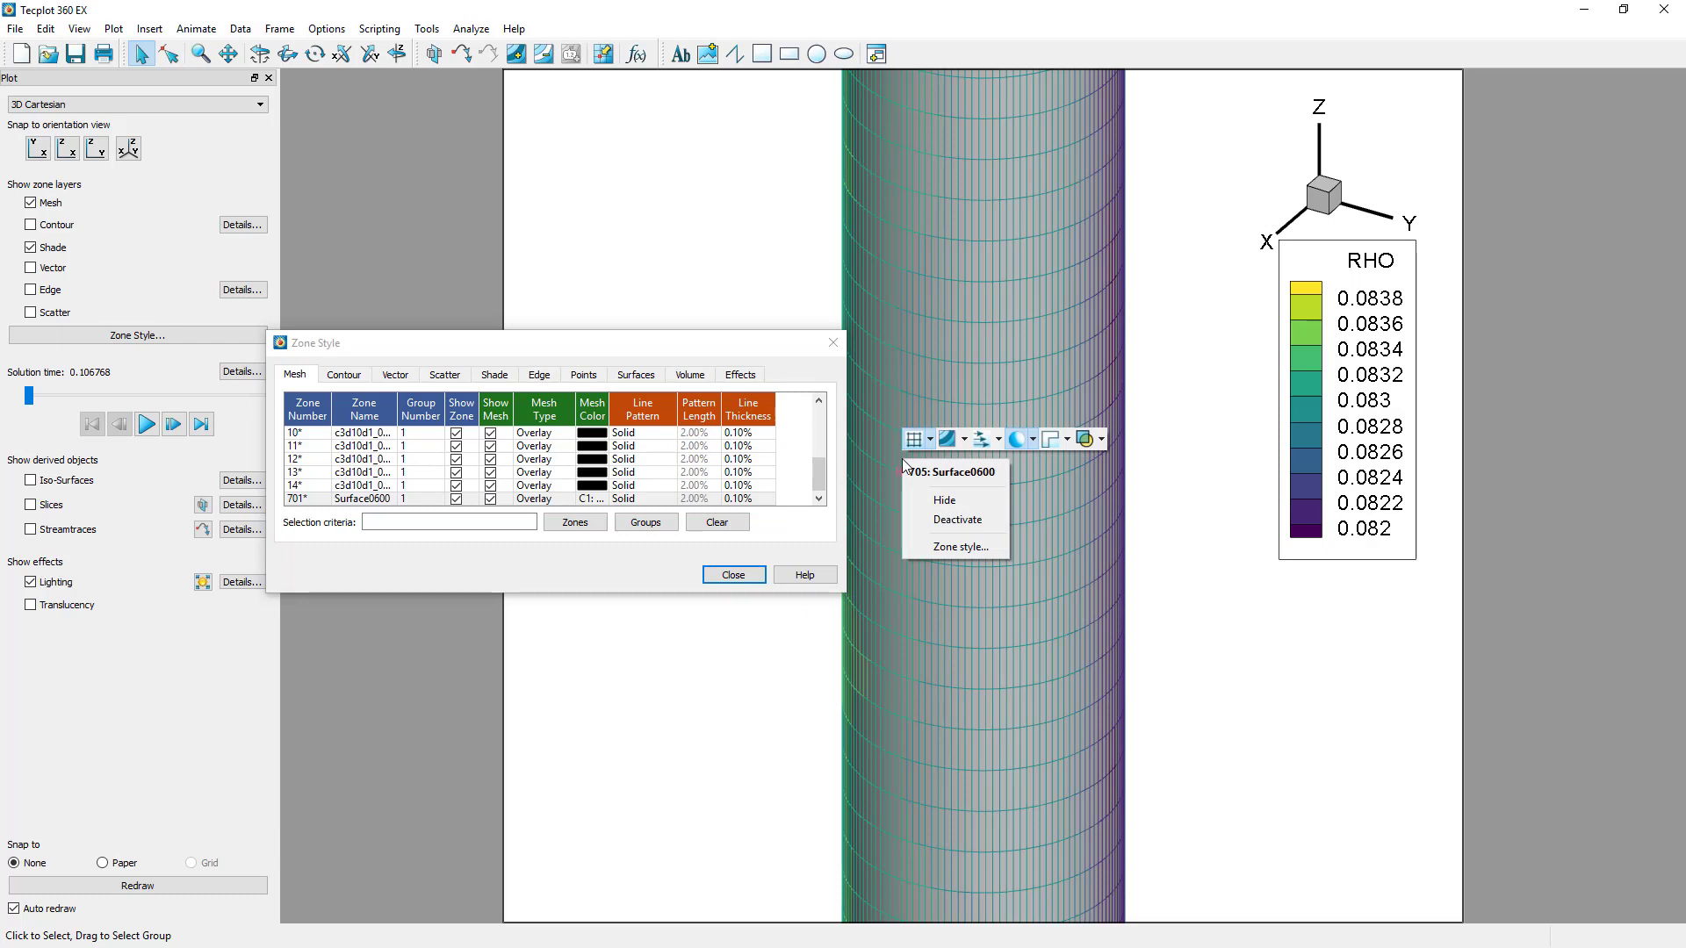
pyautogui.click(738, 375)
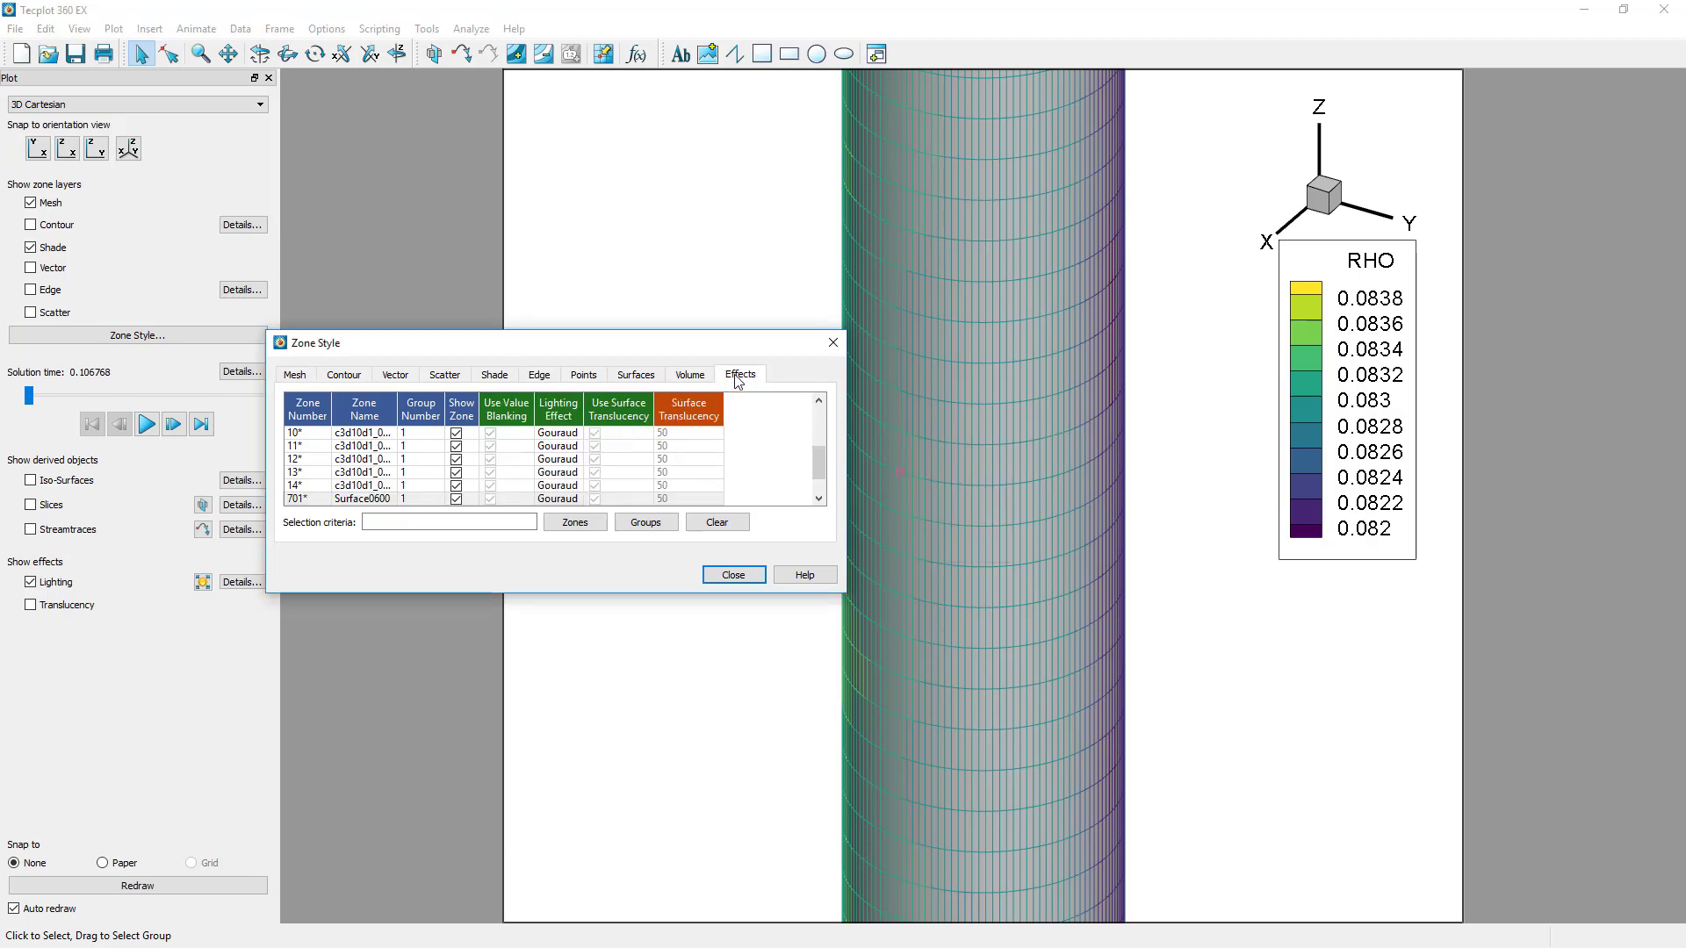